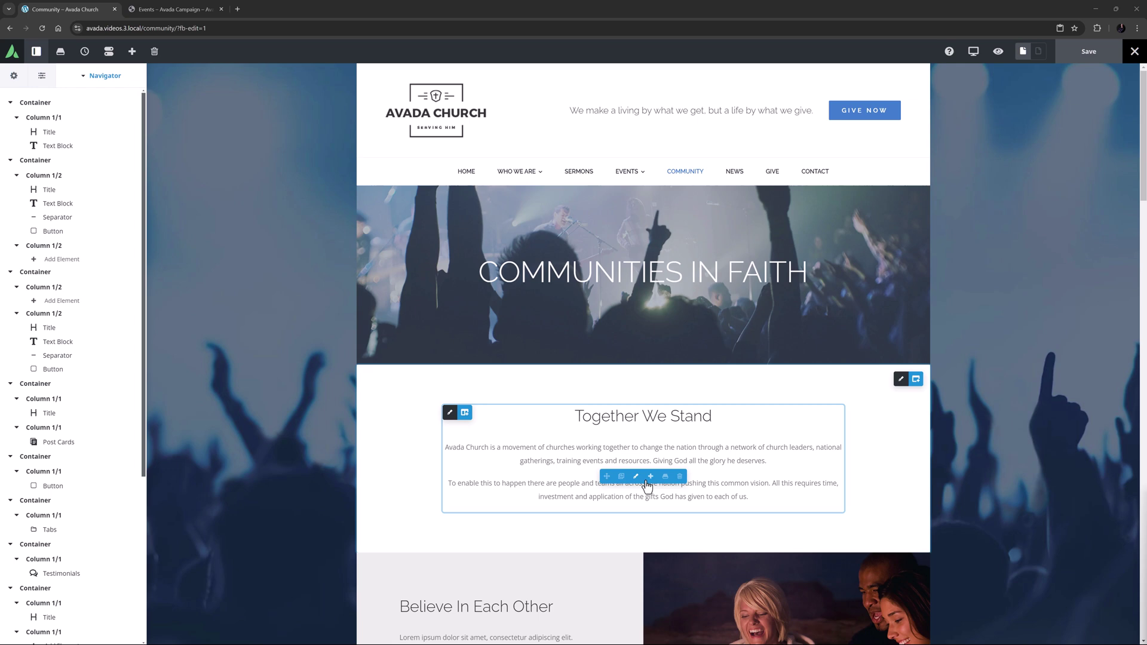
# Step: Cancel adding an element to the intro column, then glance at the site's Events page before returning to Community
pyautogui.click(651, 478)
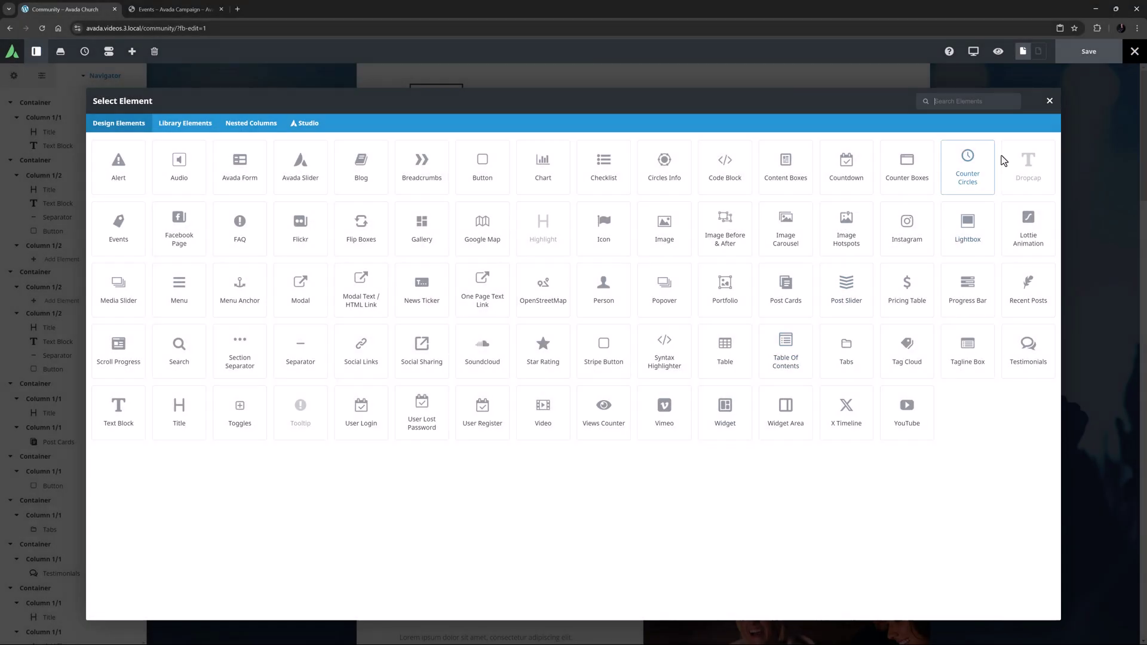
pyautogui.click(1051, 101)
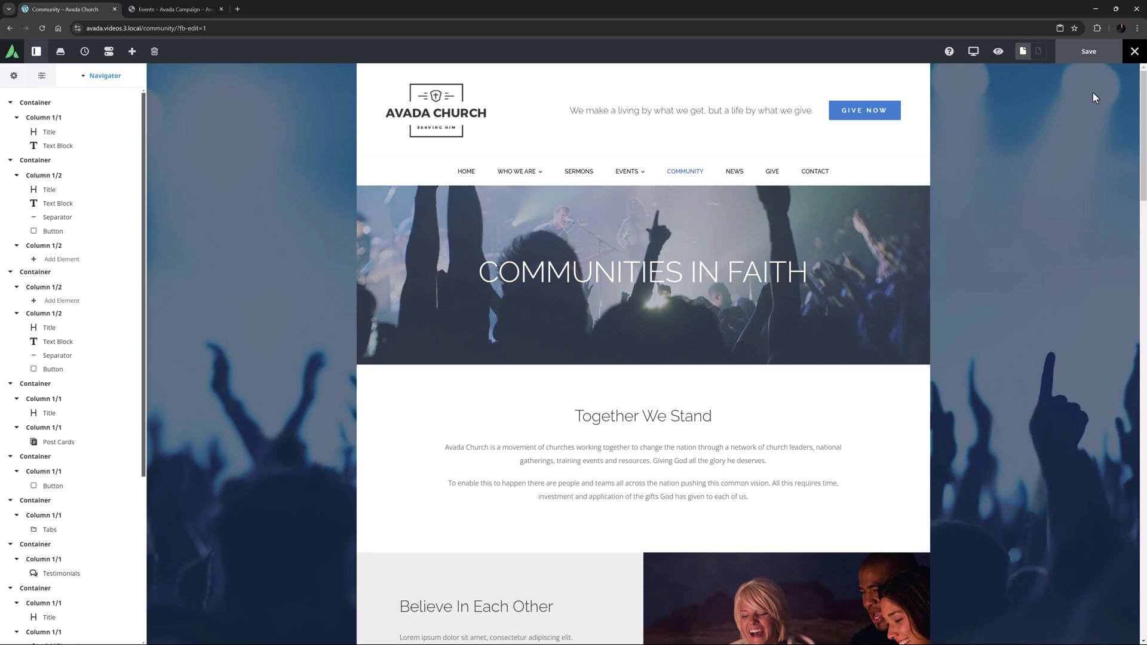
pyautogui.click(179, 10)
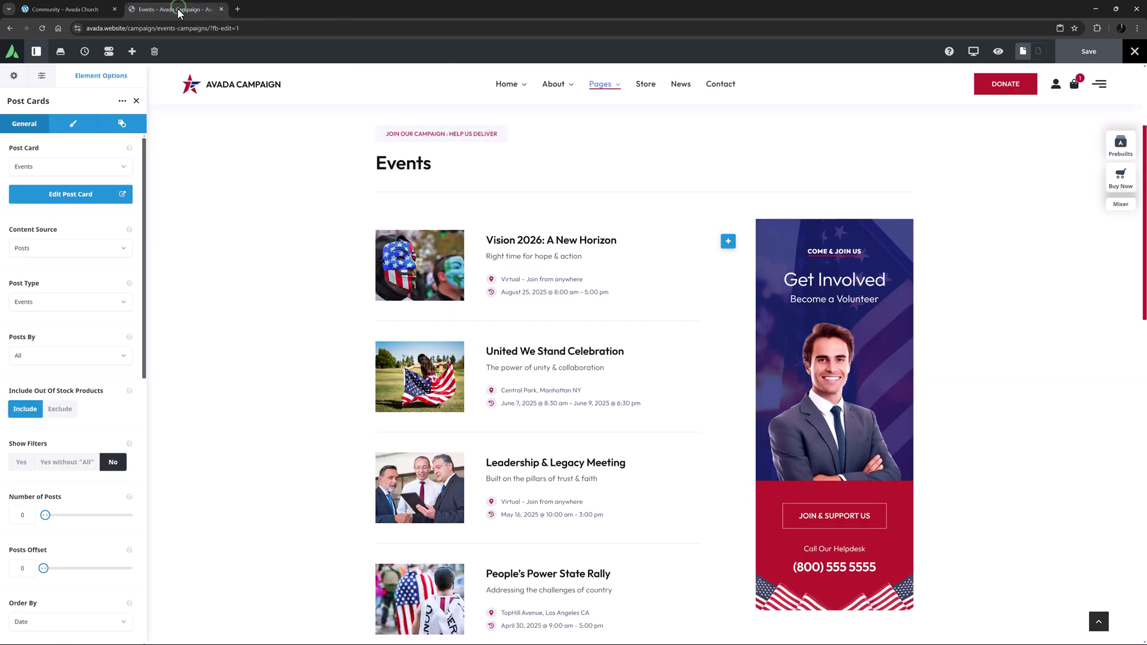
pyautogui.moveTo(532, 441)
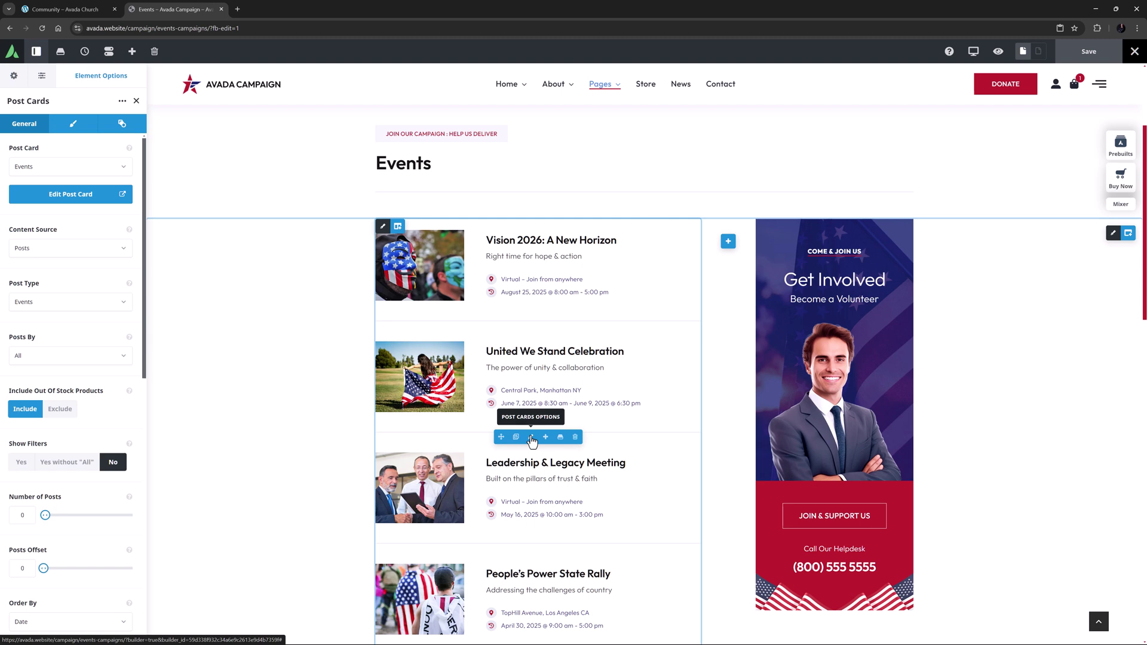
pyautogui.click(66, 8)
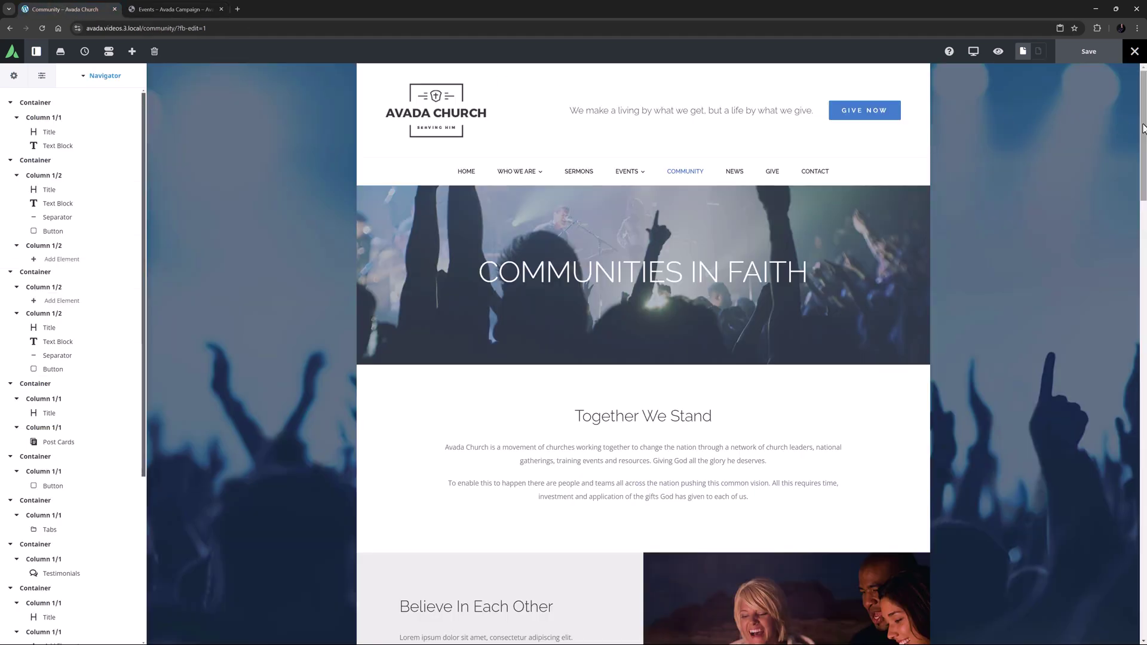
# Step: Insert an Events element under the Upcoming Events heading
pyautogui.moveTo(1143, 128); pyautogui.dragTo(1143, 531)
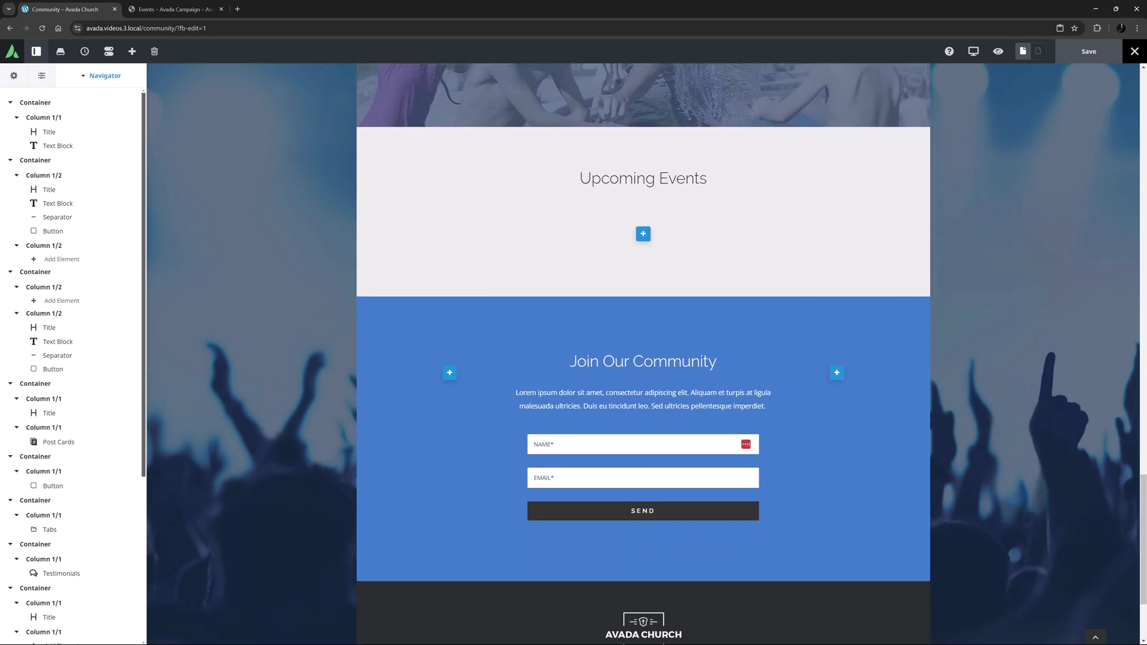
pyautogui.click(643, 233)
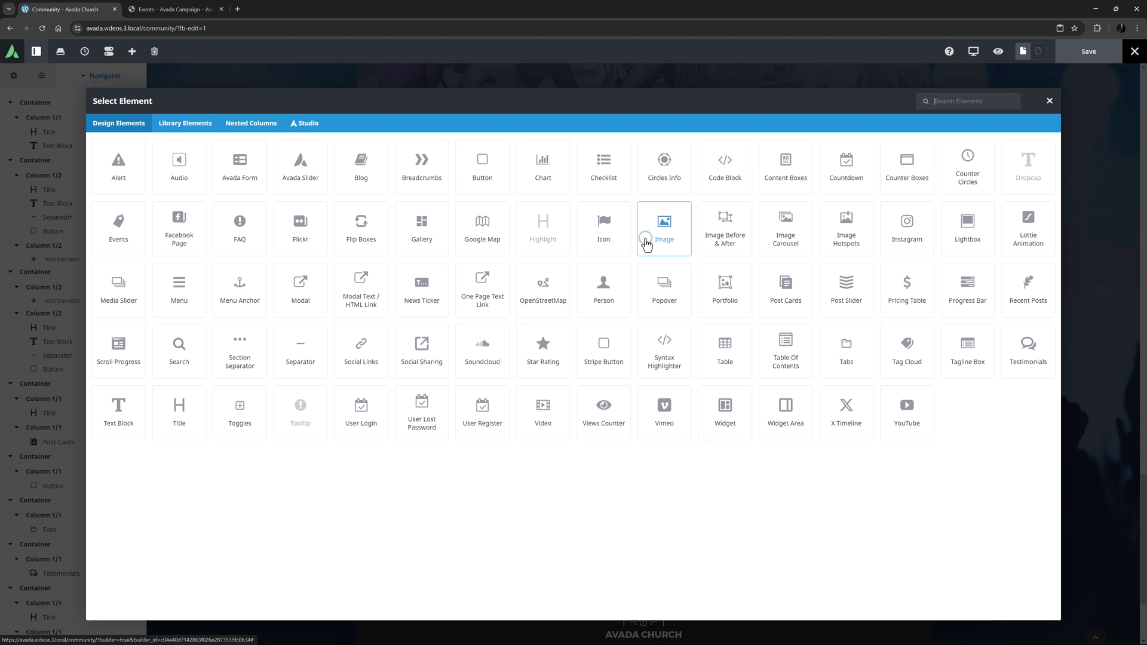
pyautogui.click(108, 226)
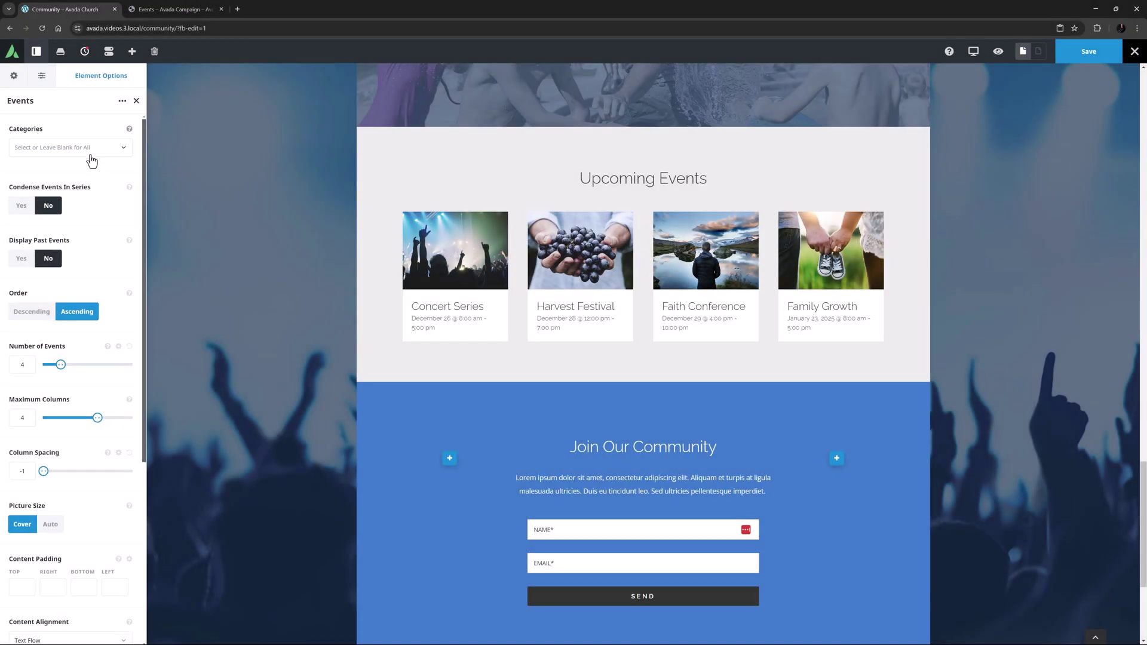
pyautogui.click(90, 150)
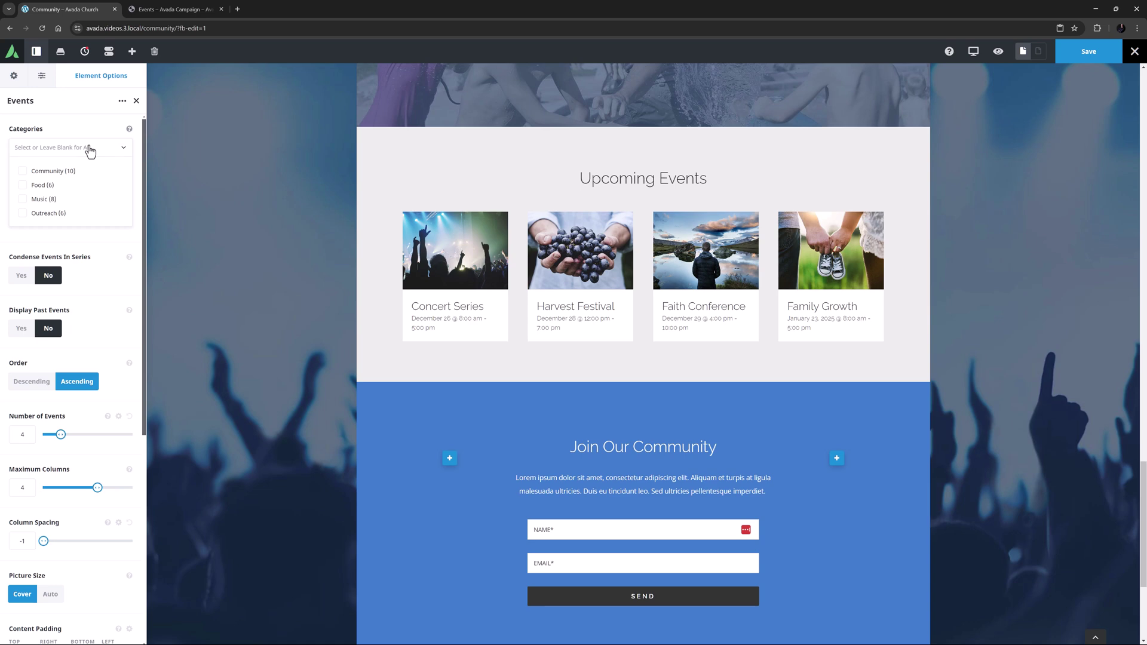
pyautogui.click(89, 149)
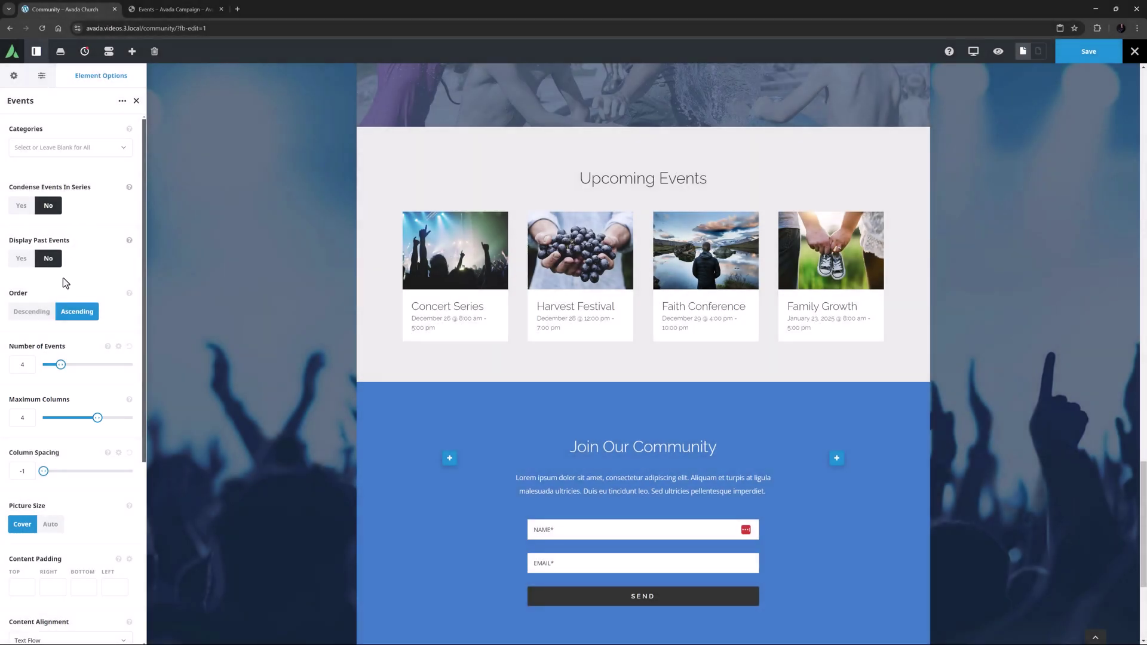
# Step: Set the Events element to 6 events, 3 maximum columns and 20 column spacing
pyautogui.click(24, 365)
pyautogui.write('6')
pyautogui.click(22, 419)
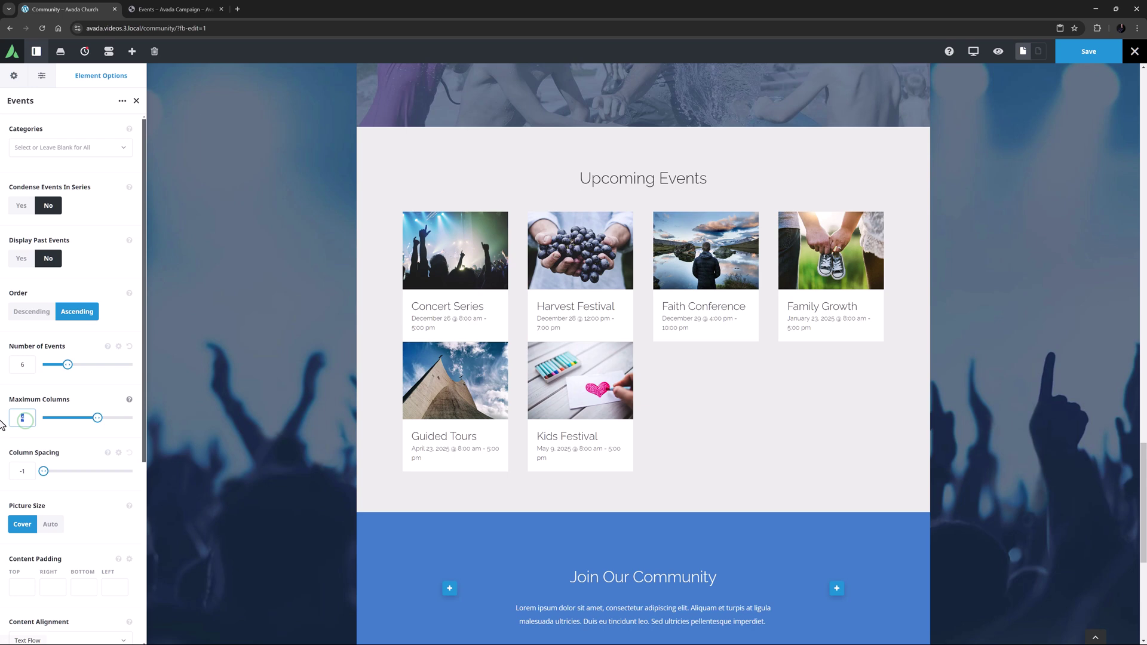
pyautogui.write('3')
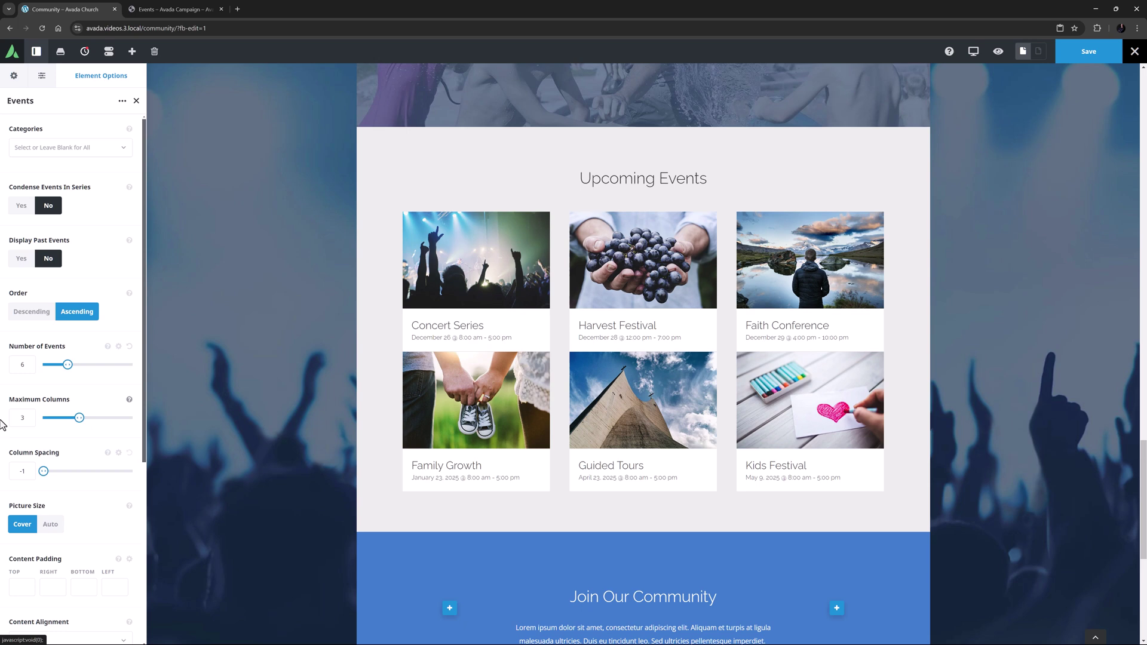
pyautogui.doubleClick(22, 471)
pyautogui.write('20')
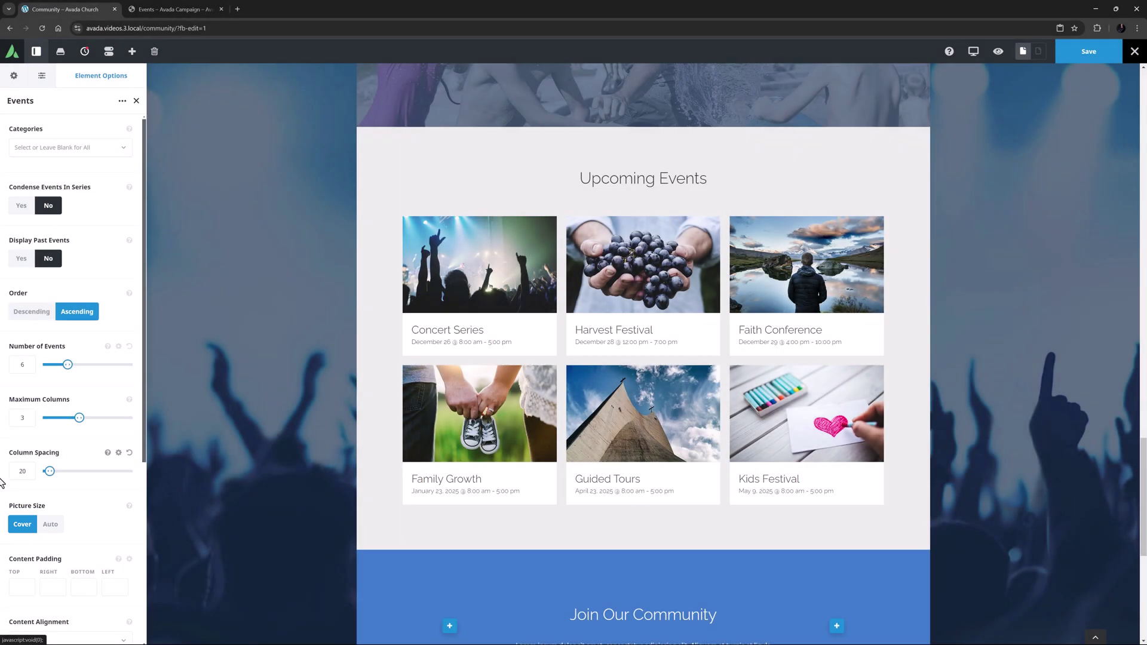
pyautogui.click(129, 507)
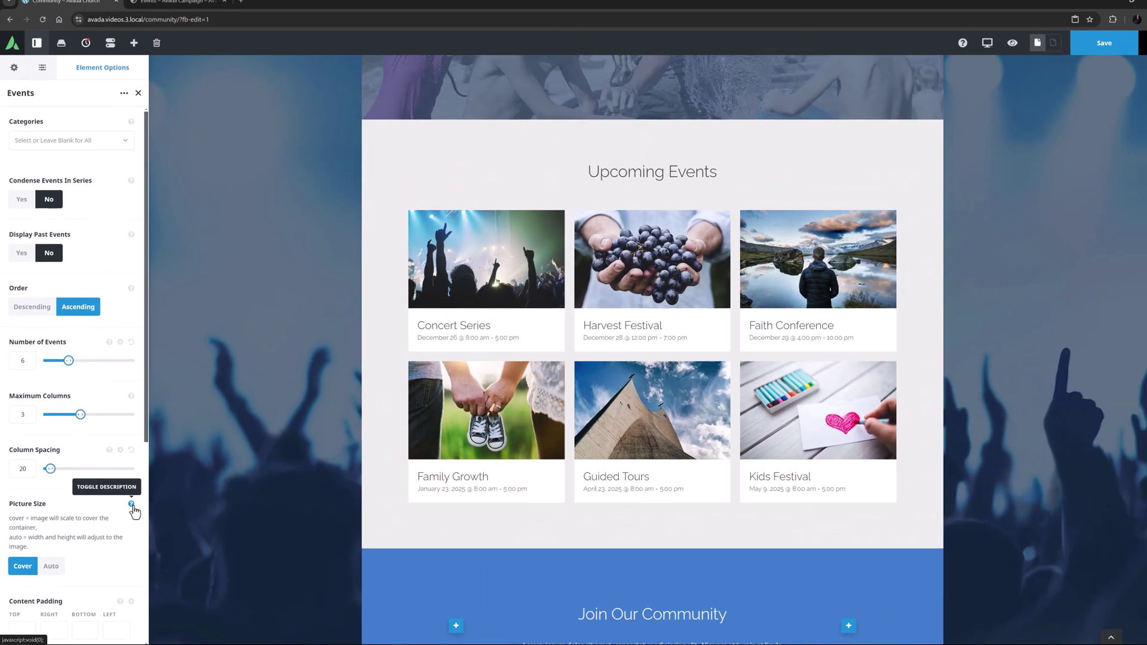
pyautogui.click(262, 362)
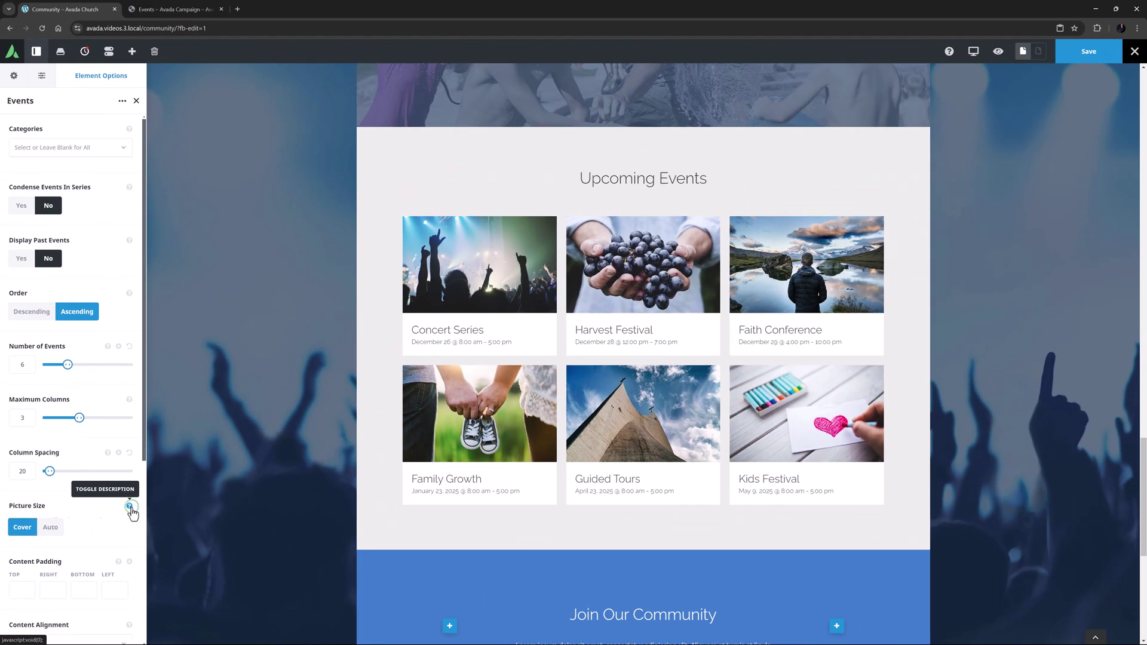
pyautogui.scroll(-5, 112, 458)
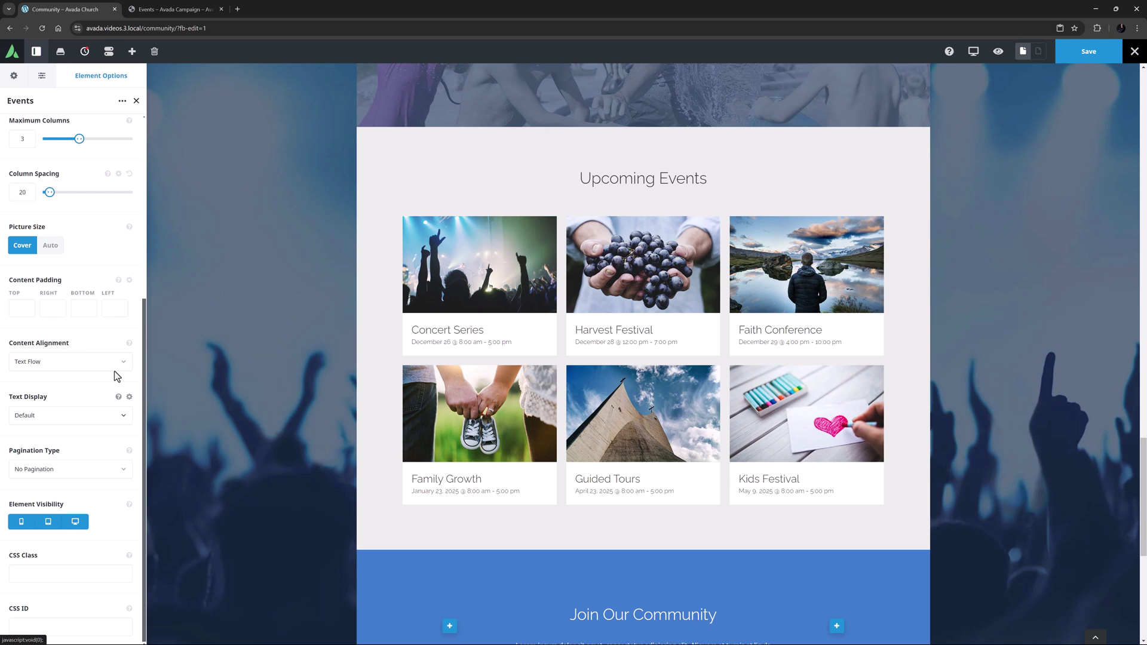
pyautogui.click(119, 281)
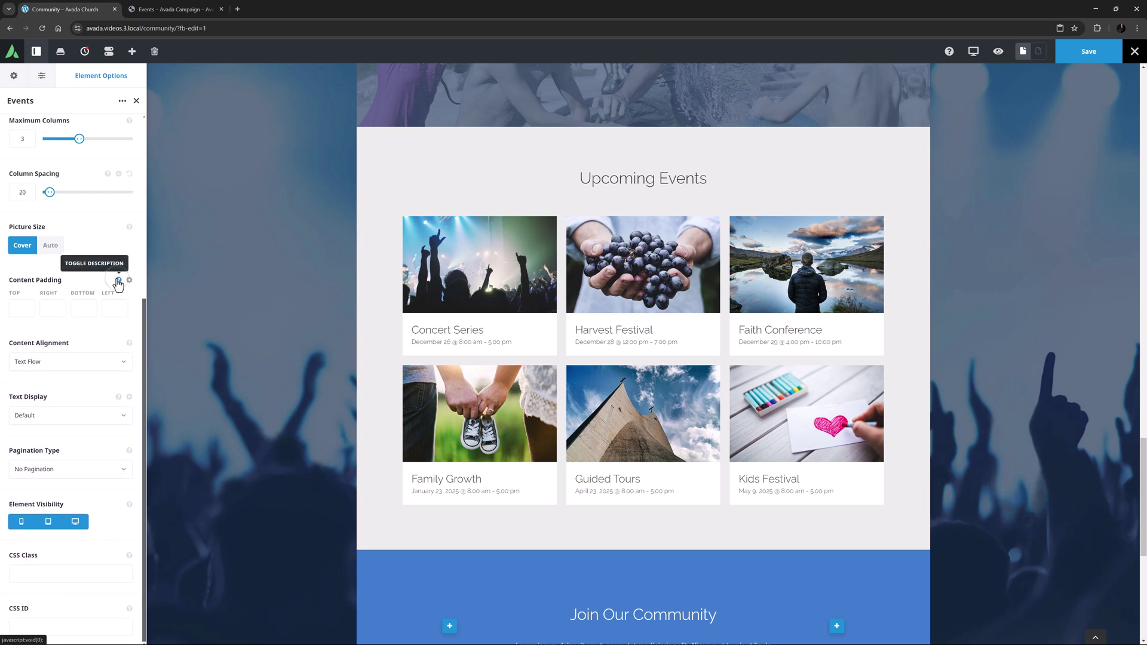
pyautogui.click(118, 281)
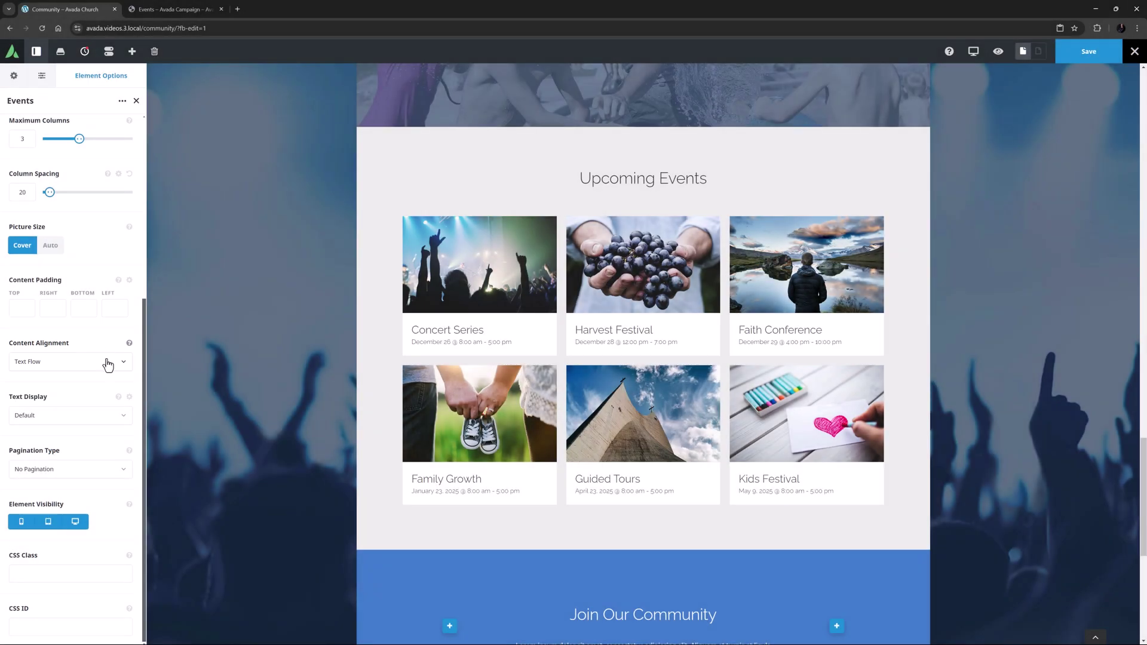
pyautogui.click(107, 362)
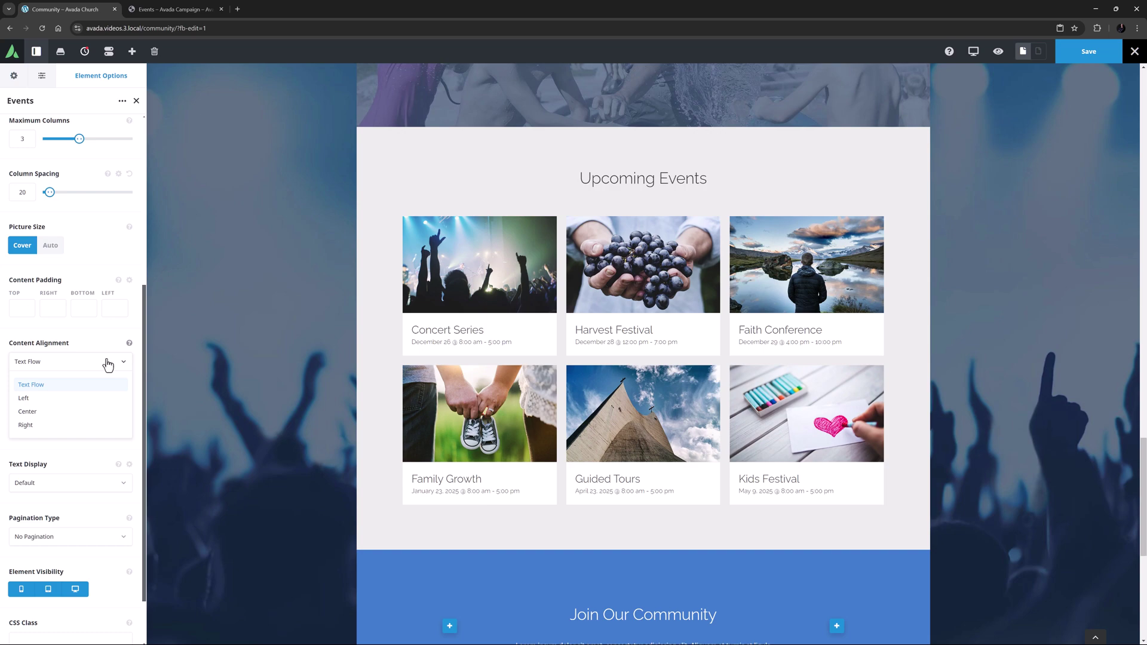
pyautogui.click(107, 362)
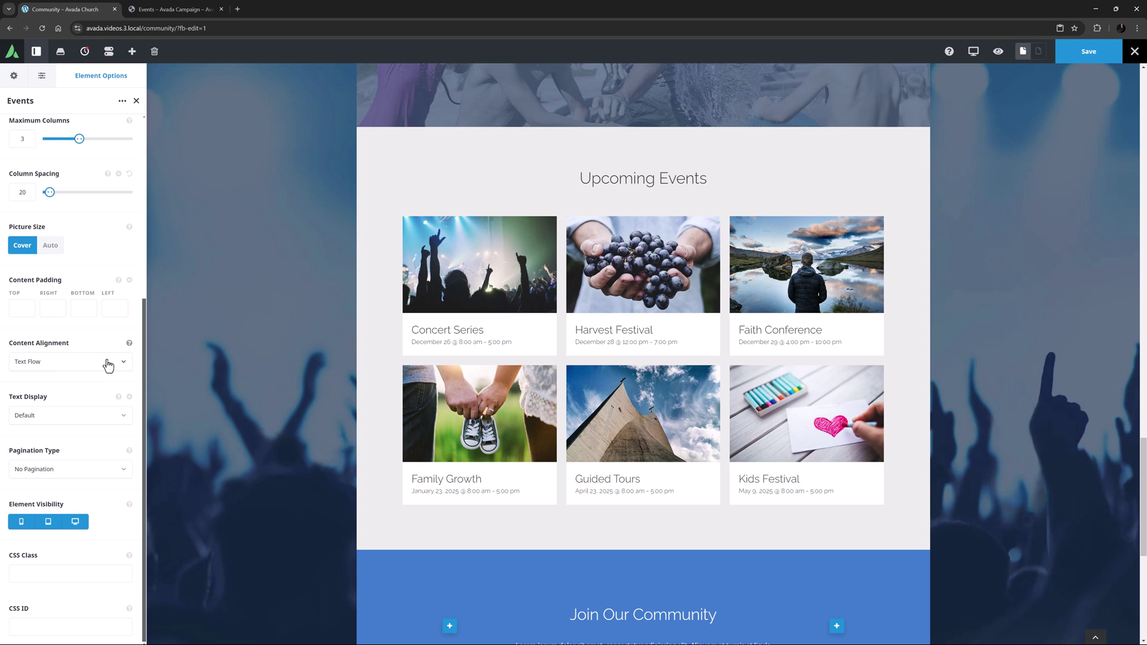
pyautogui.click(93, 419)
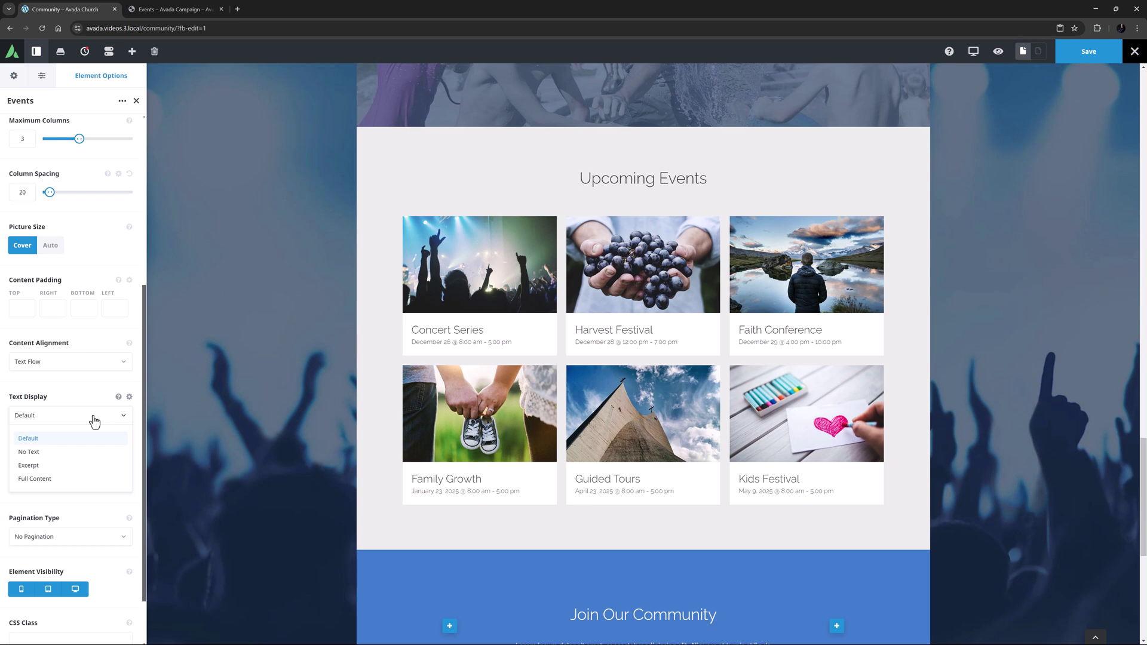
pyautogui.click(54, 465)
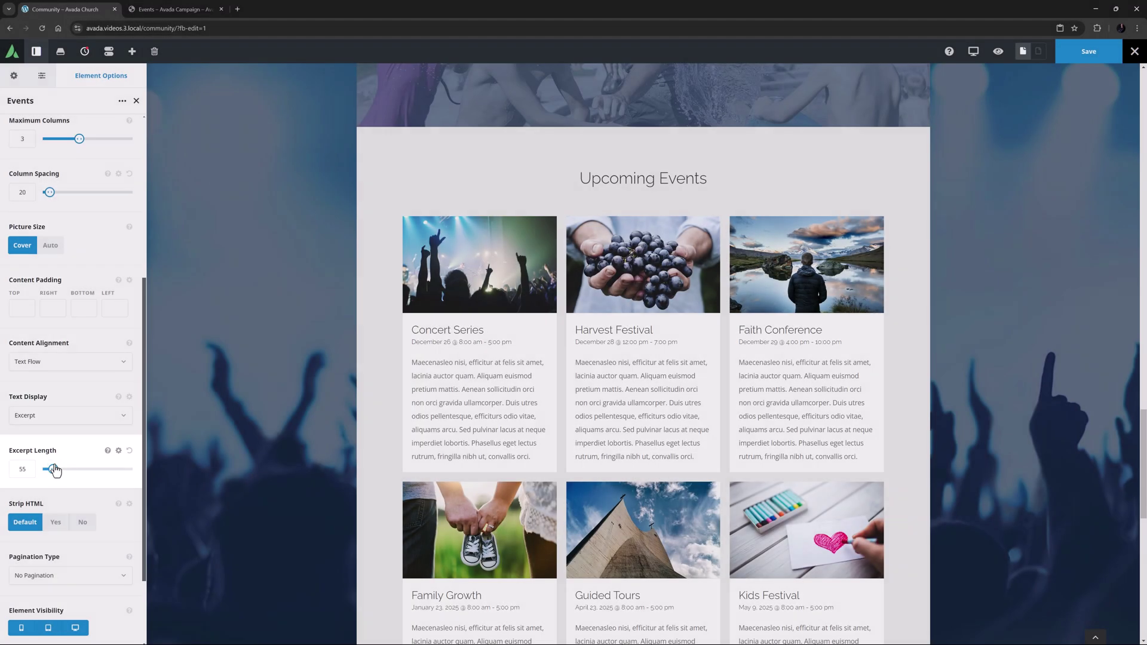
pyautogui.moveTo(55, 470); pyautogui.dragTo(47, 469)
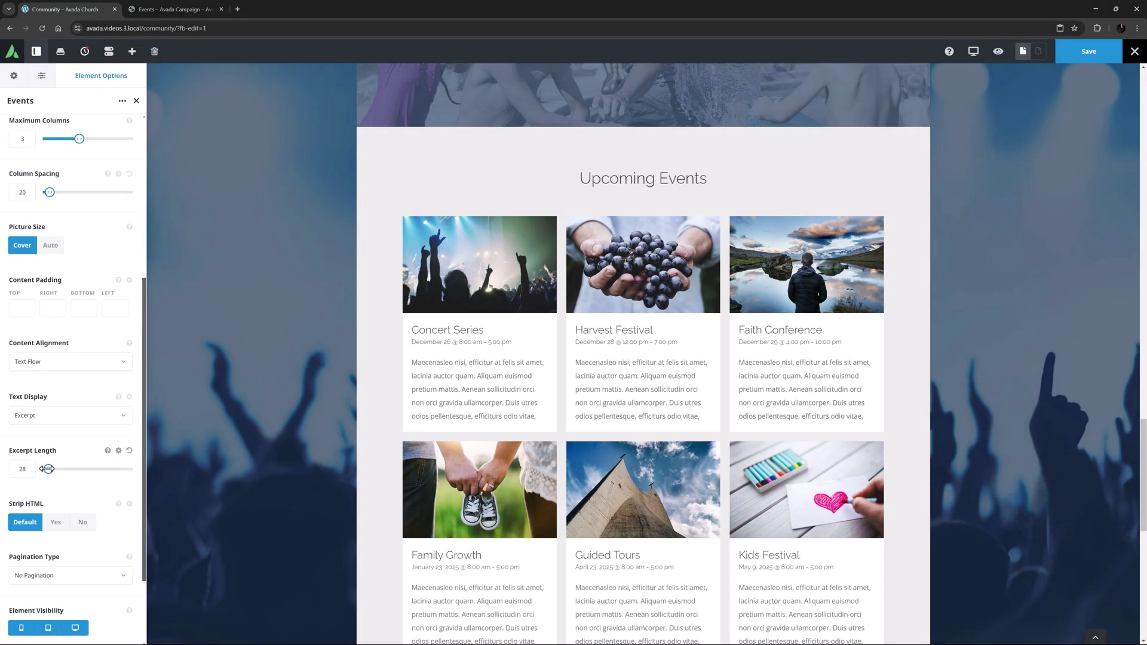
pyautogui.click(53, 420)
pyautogui.click(48, 439)
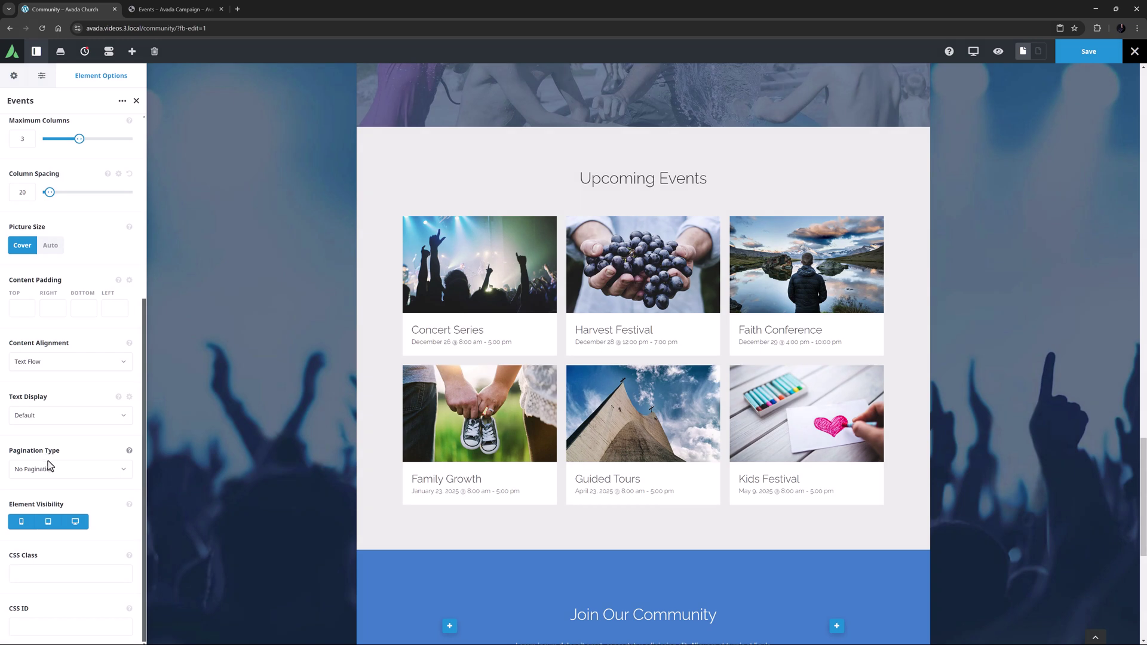
pyautogui.click(51, 467)
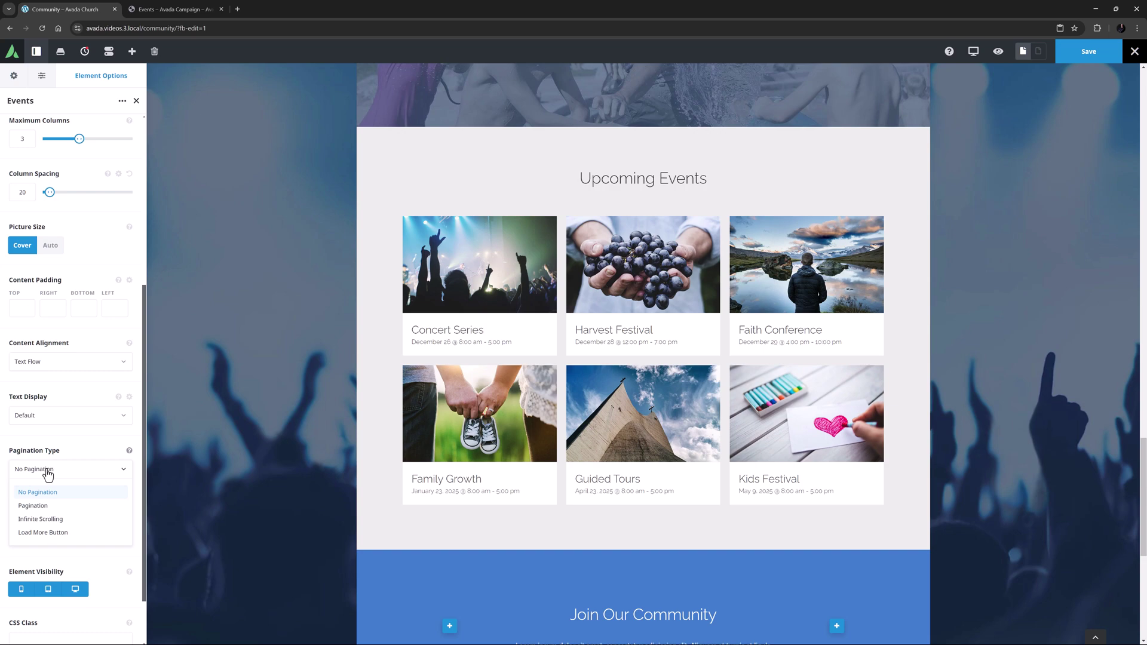
pyautogui.click(48, 472)
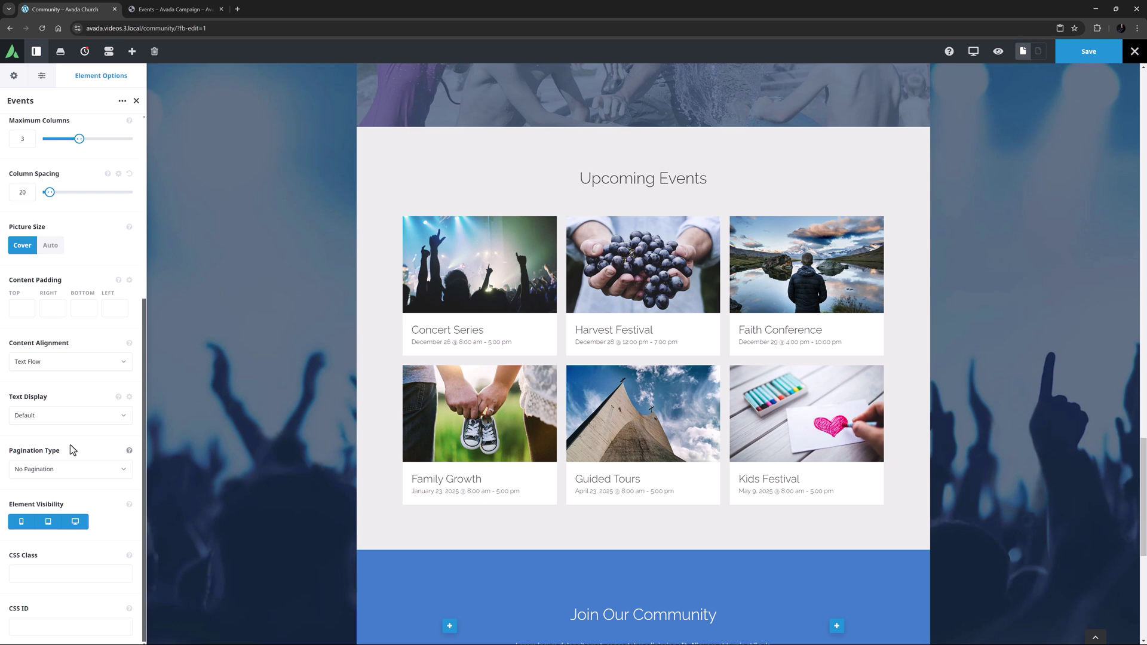
# Step: Switch to preview mode to see the Community page as visitors would
pyautogui.click(993, 54)
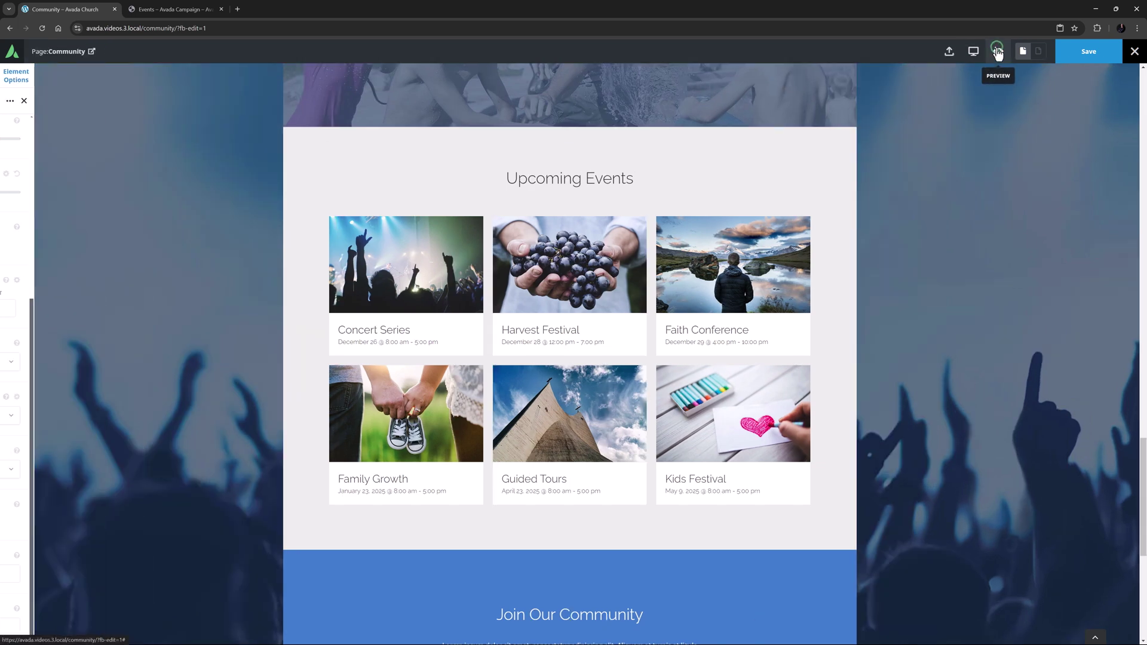